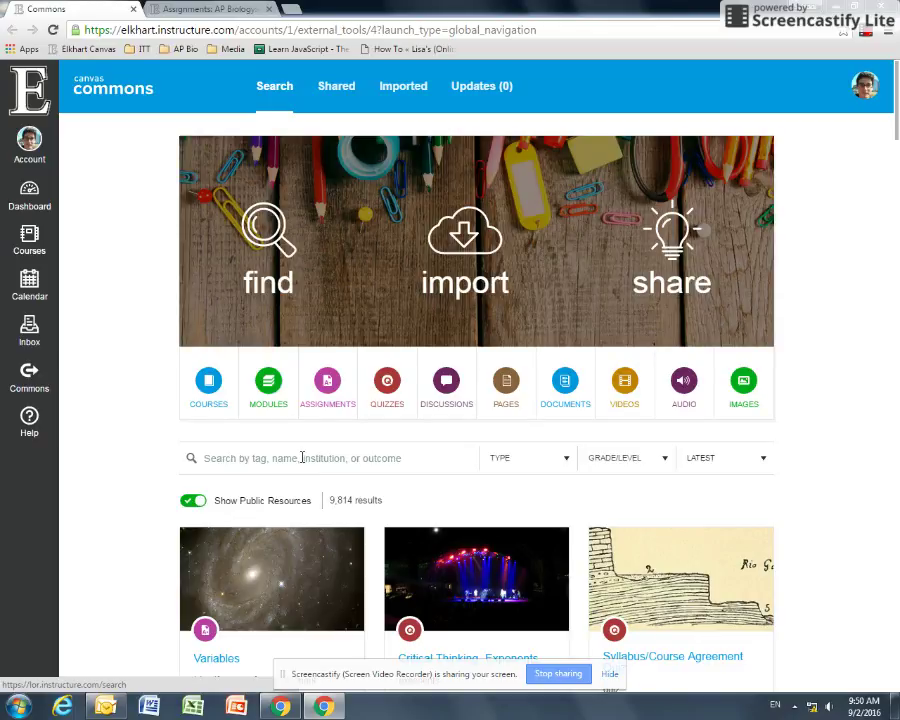
Search the Commons for "Elkhart" and open the Shape Of Life- Snail Eviolution resource
click(302, 457)
text(El)
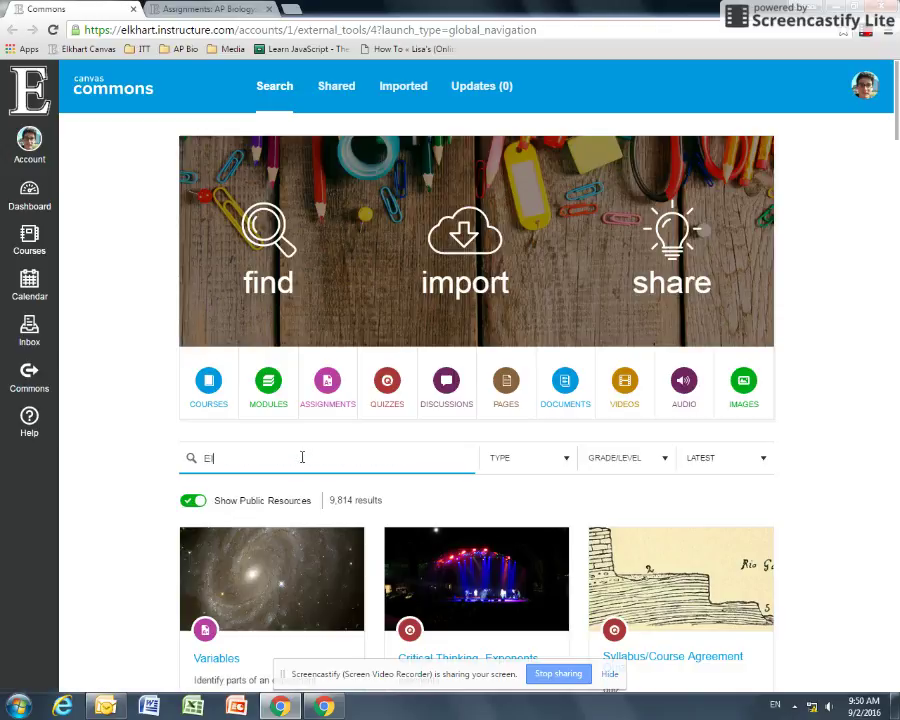
text(khart)
key(Return)
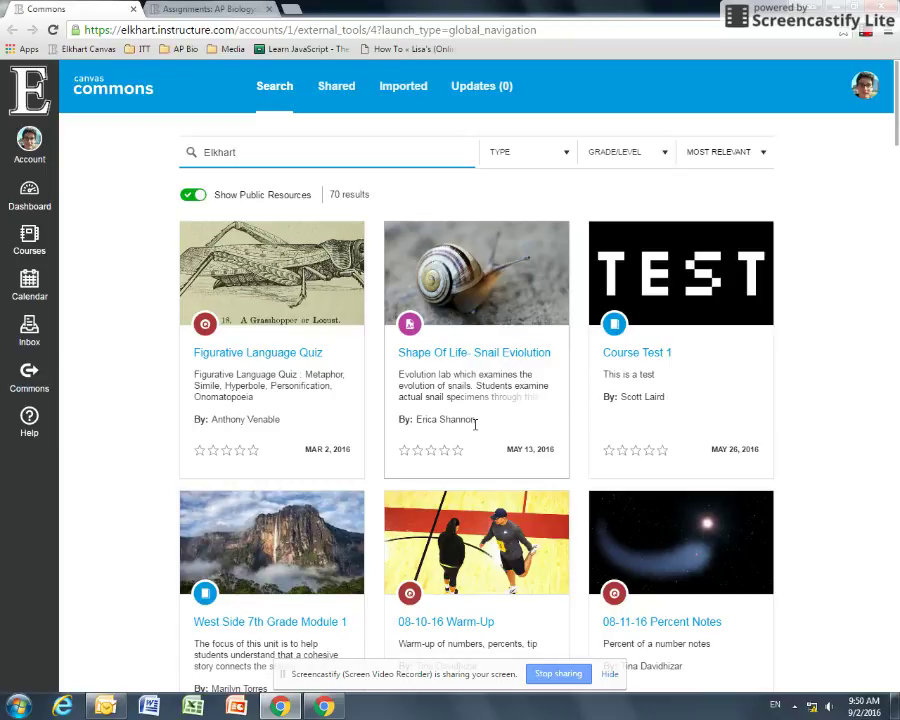
click(466, 352)
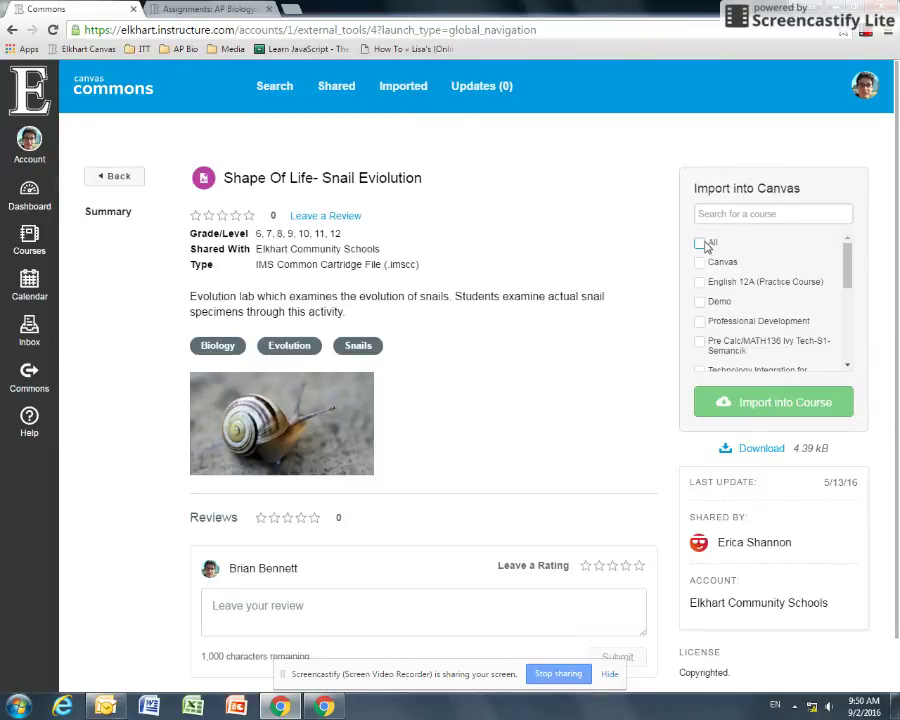
Try selecting all courses as import targets, clear them, and select only the AP Biology course for the snail resource
scroll(721, 322, down, 5)
scroll(700, 316, up, 5)
click(700, 243)
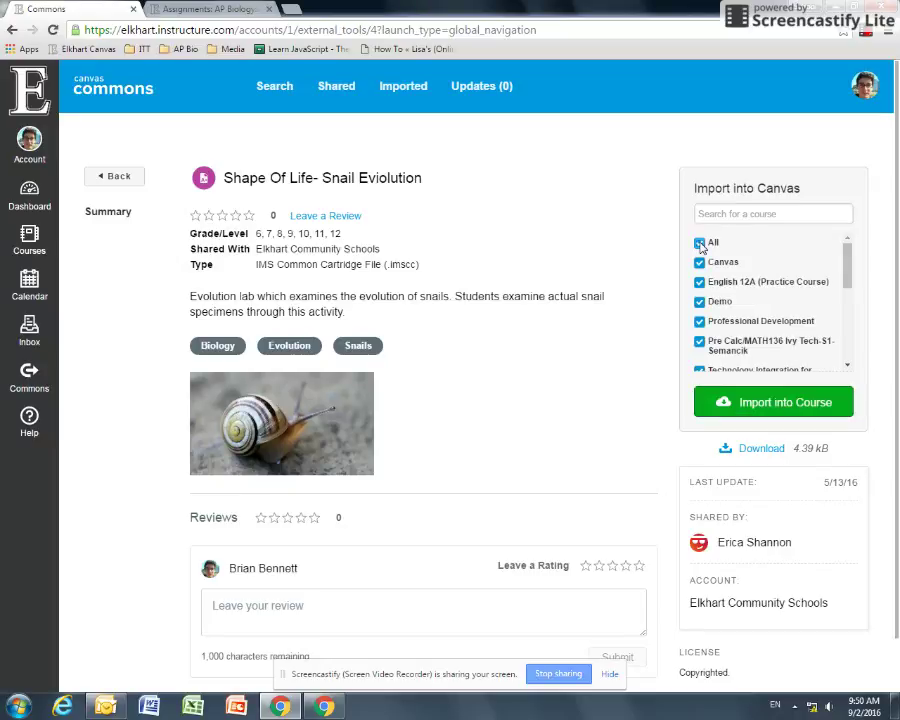
click(700, 243)
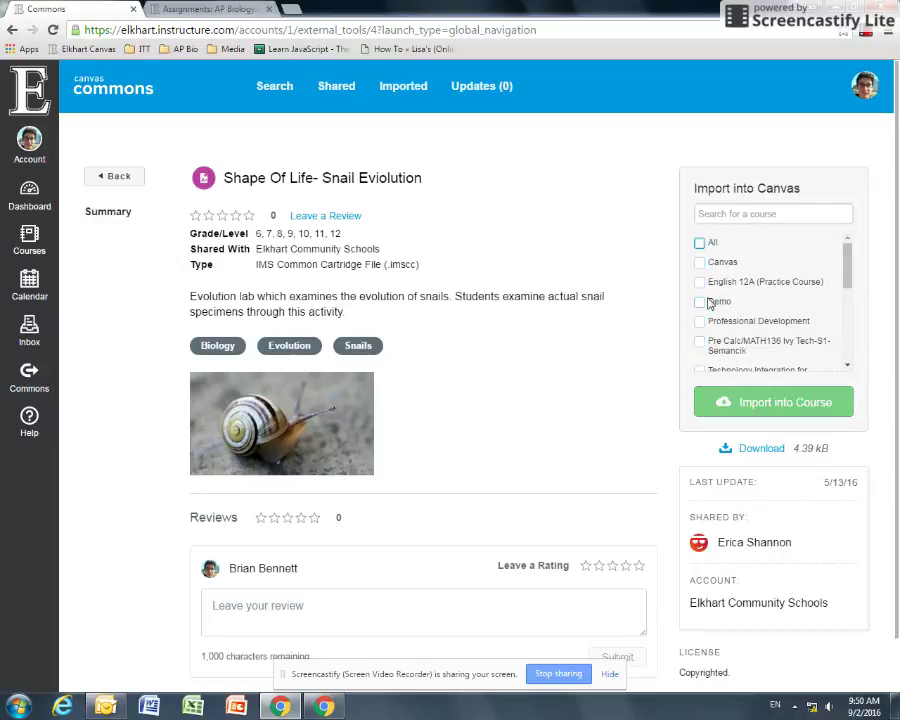
scroll(703, 299, down, 3)
click(699, 331)
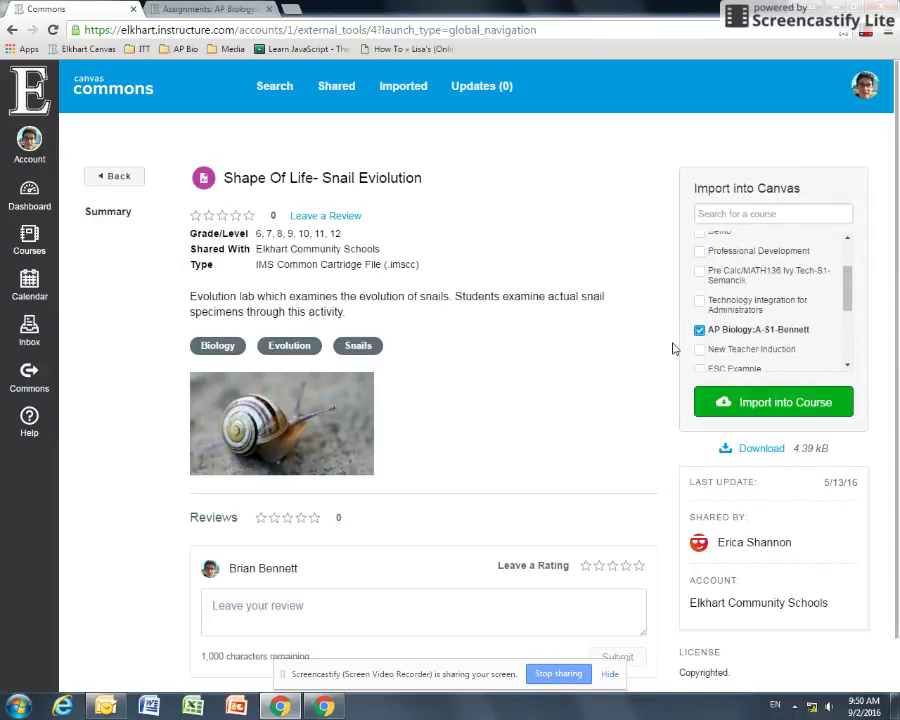
scroll(588, 407, down, 1)
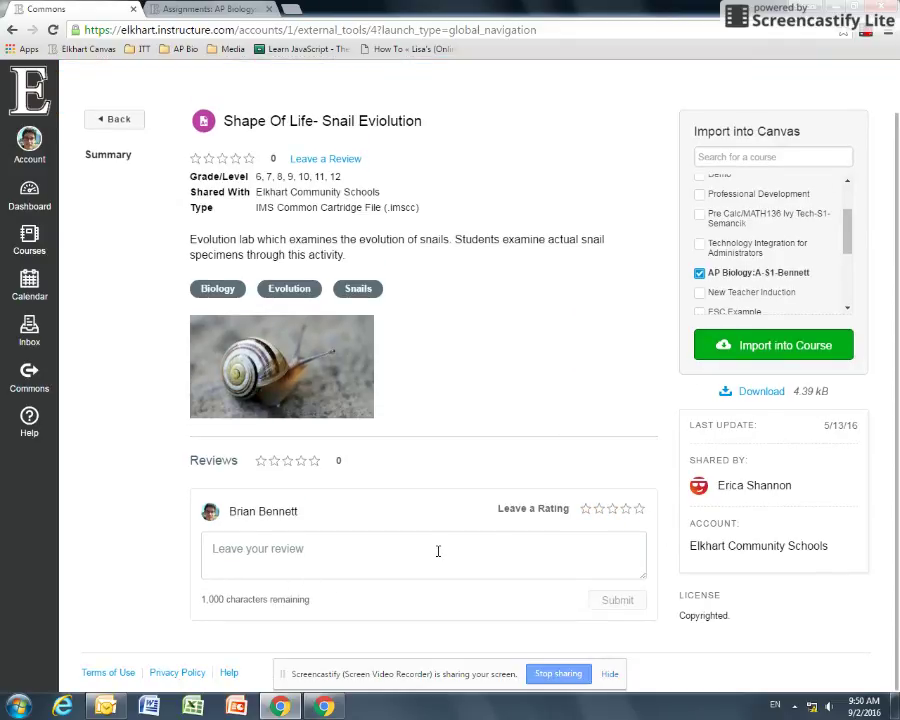
scroll(440, 549, up, 1)
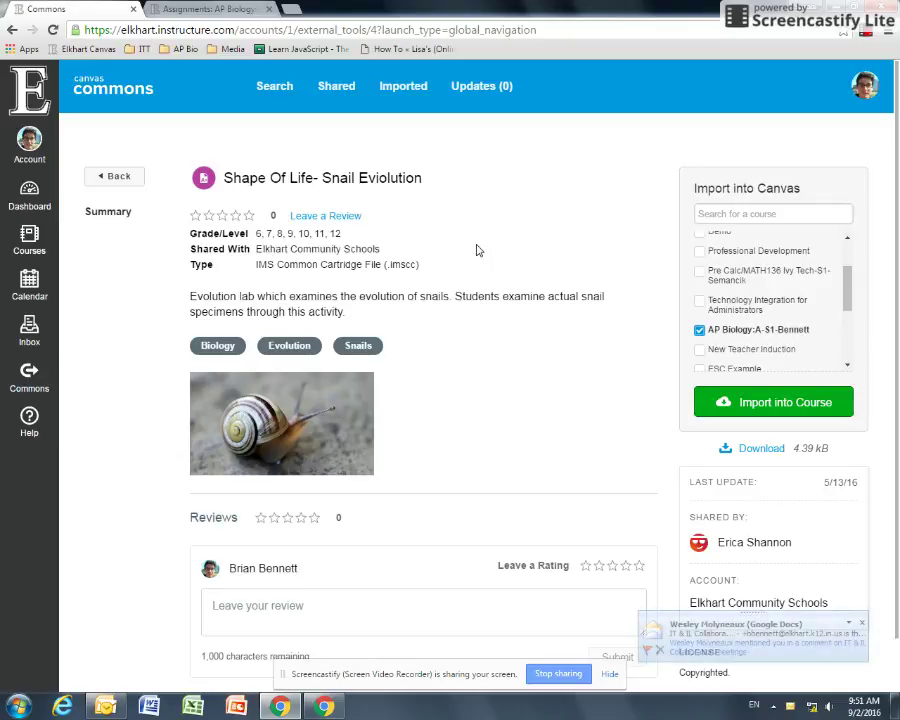
Dismiss the mail notification, leave the snail resource, and look through the imported resources and available updates
click(861, 623)
click(118, 176)
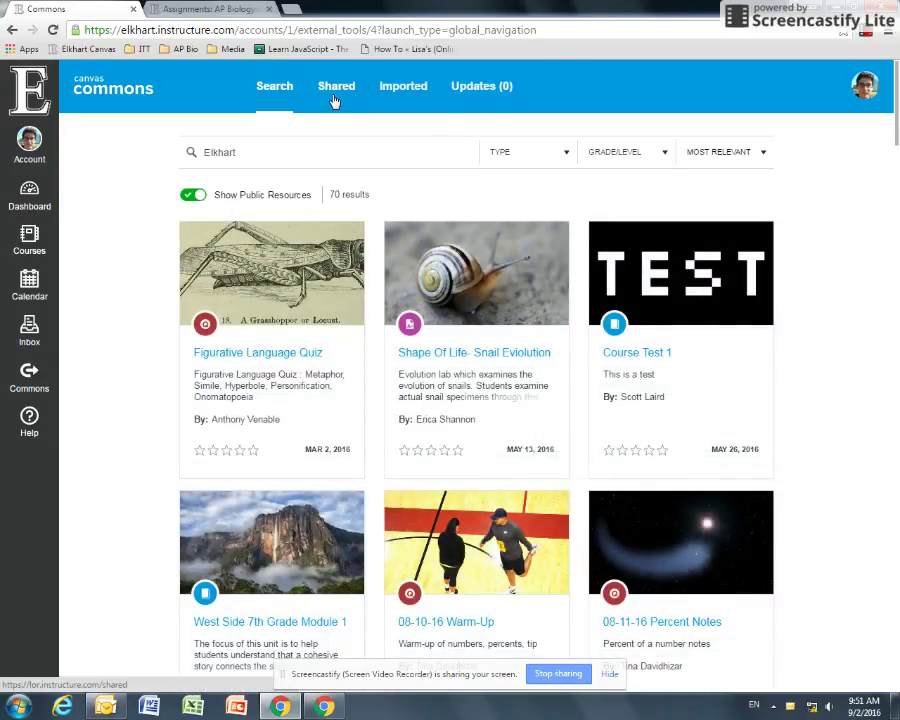
click(404, 96)
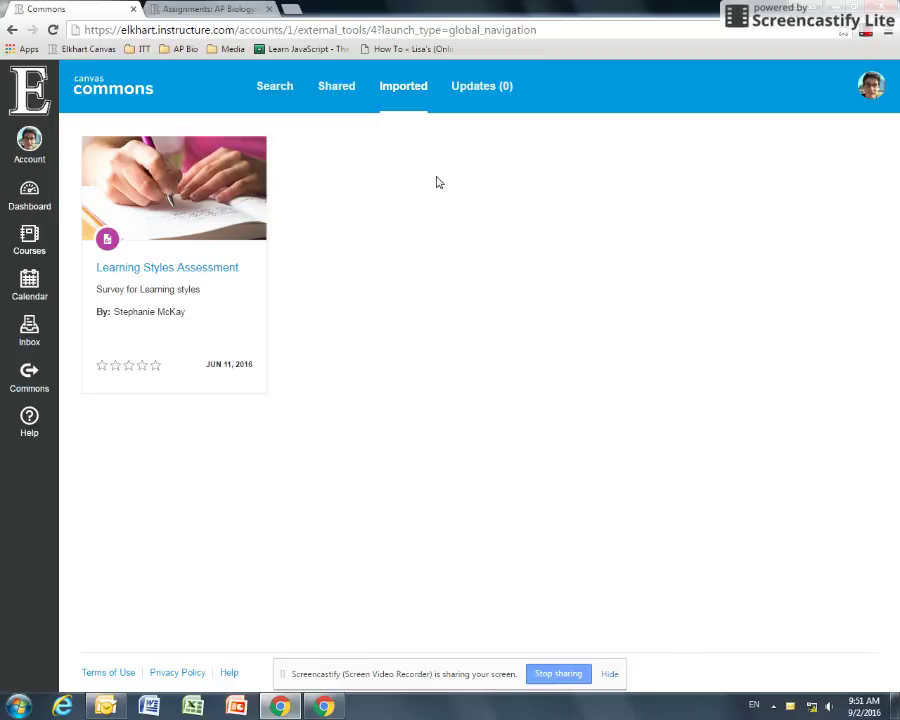
click(482, 88)
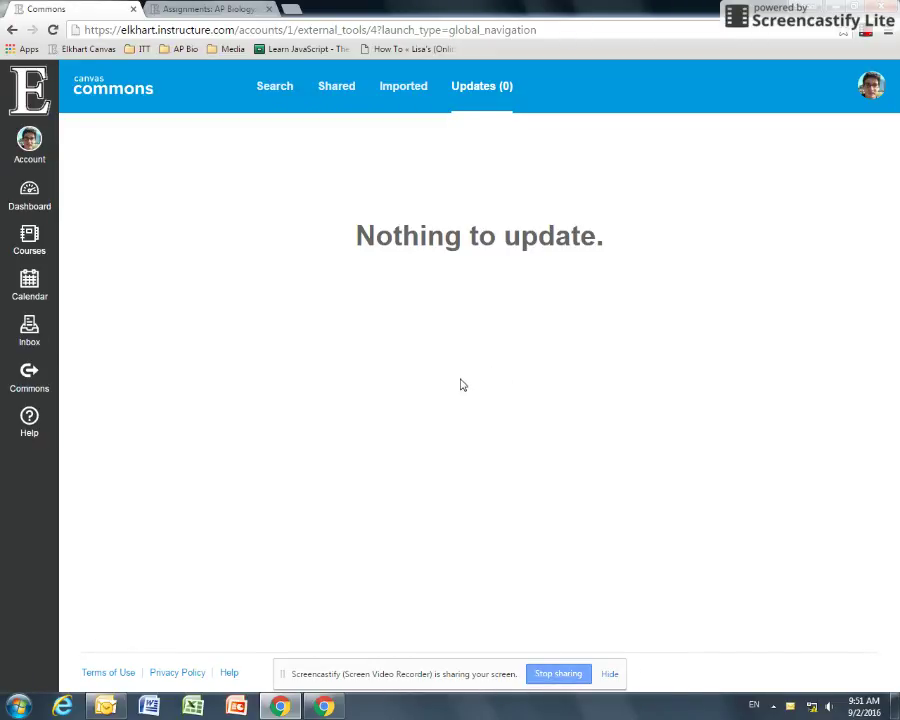
Open the Human Impact on the Planet discussion from the AP Biology course's Classwork assignments and start sharing it to Commons
click(236, 11)
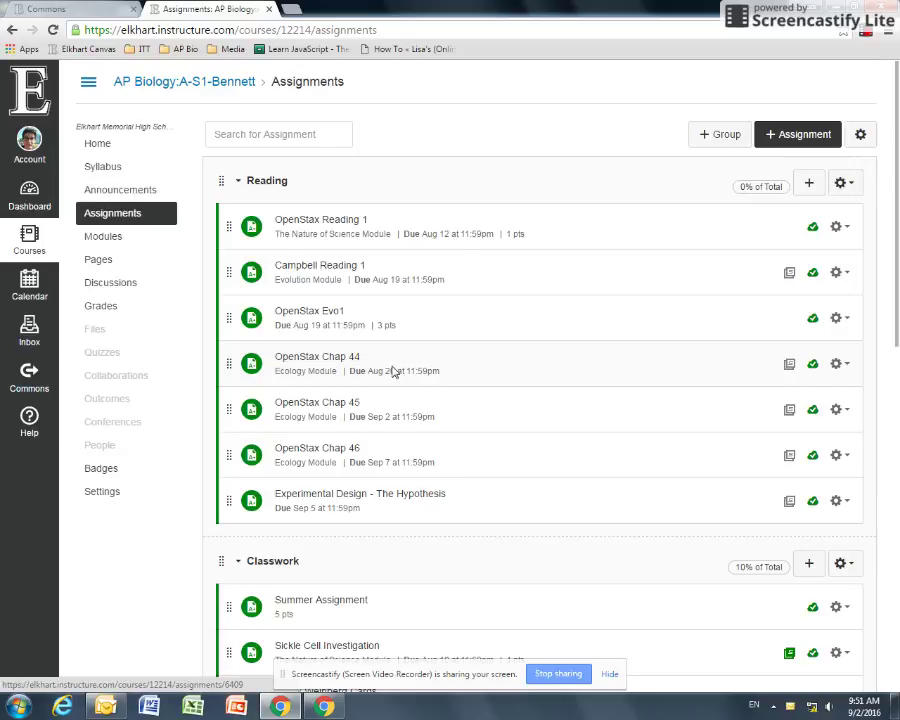
scroll(394, 375, down, 2)
scroll(380, 410, up, 2)
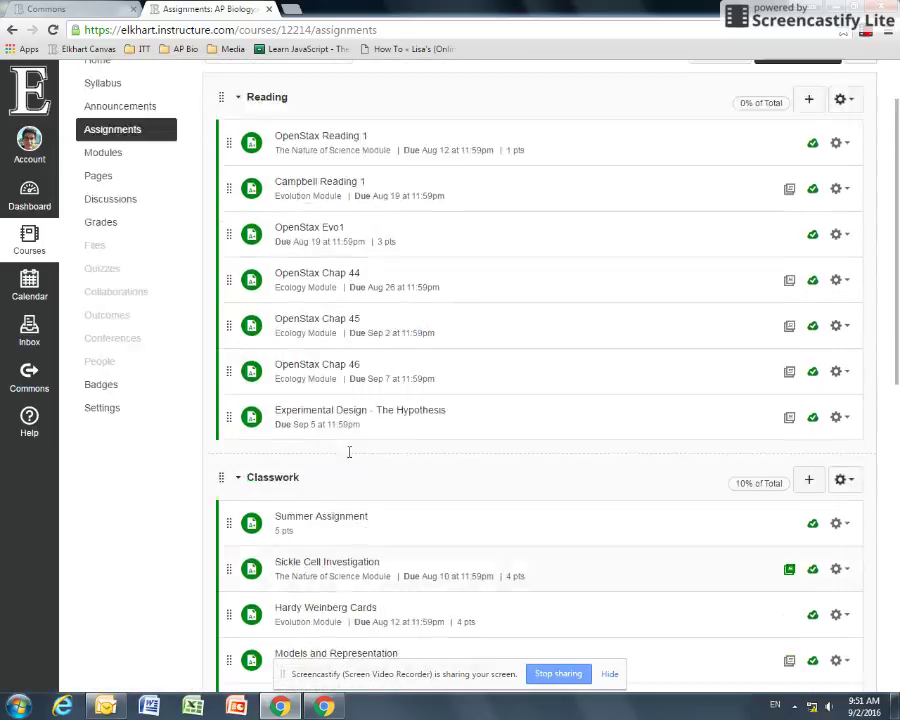
scroll(420, 553, down, 4)
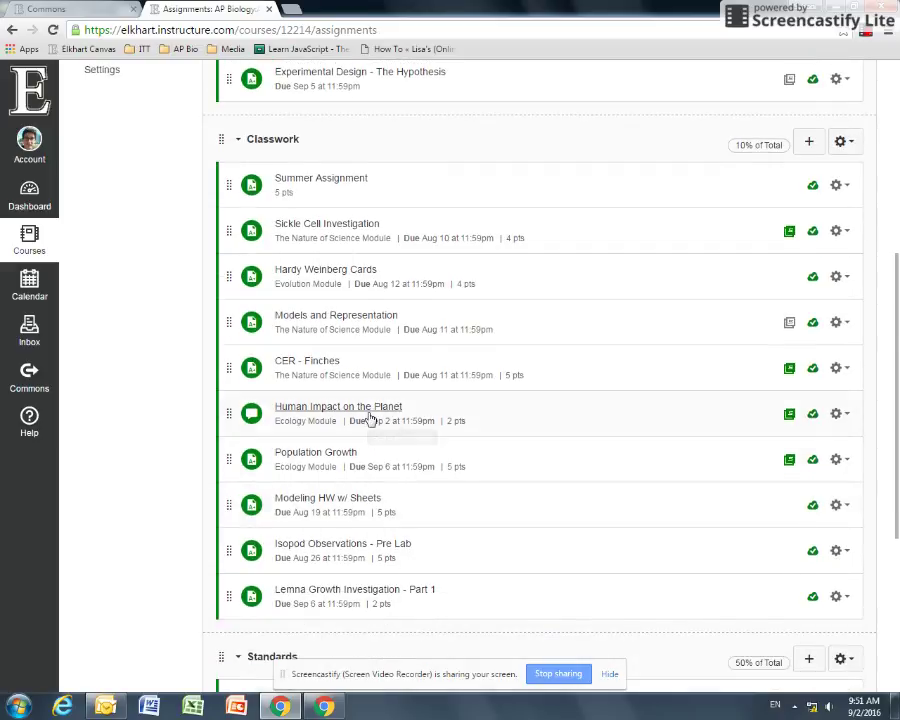
click(330, 410)
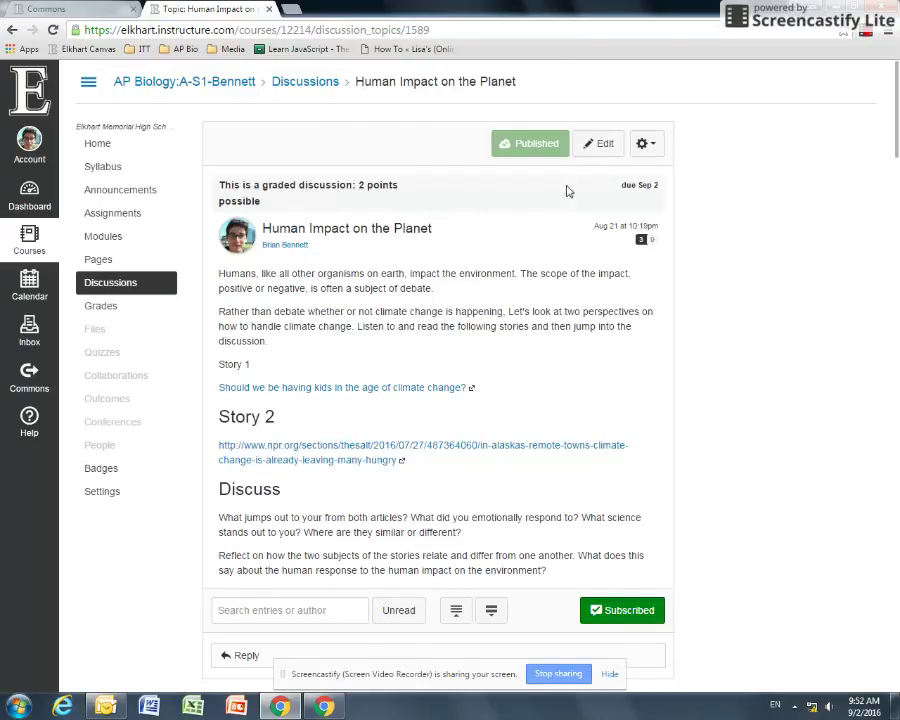
click(657, 146)
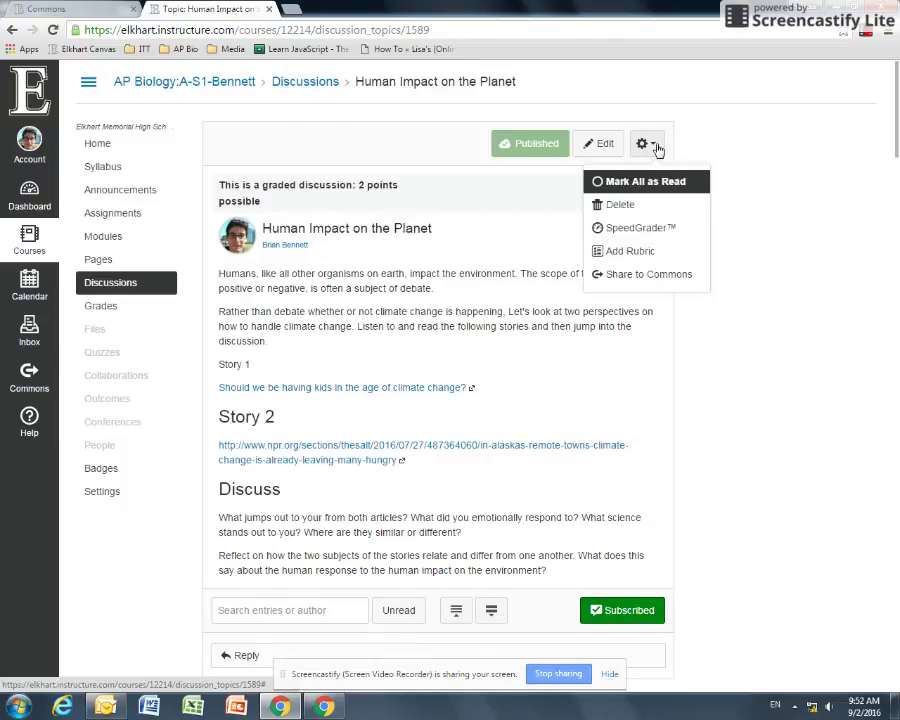
click(655, 276)
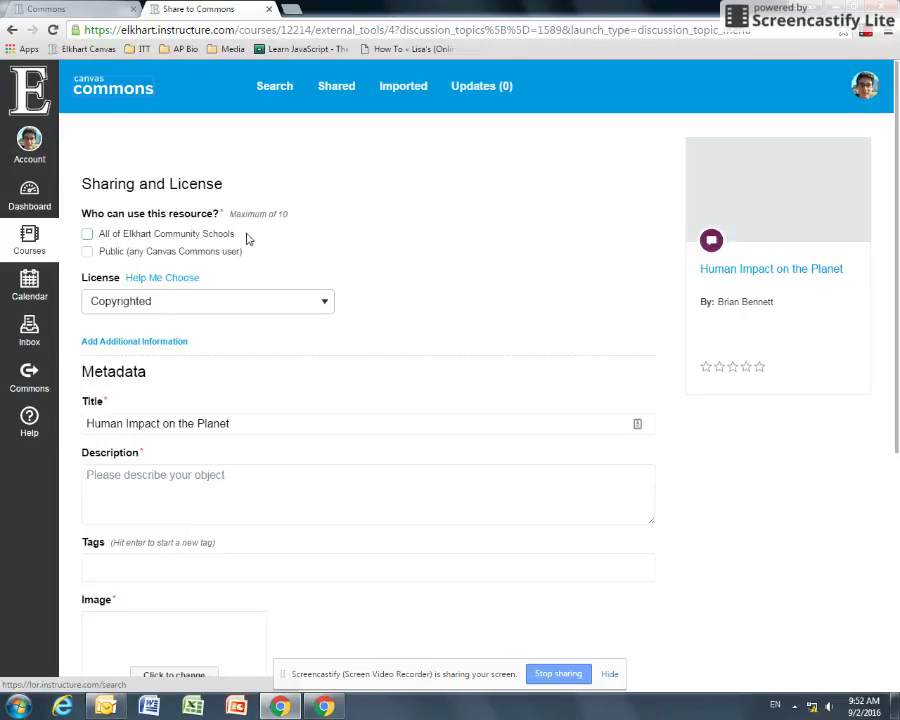
Make the shared discussion available only to Public (any Canvas Commons user) and review the license options
click(87, 235)
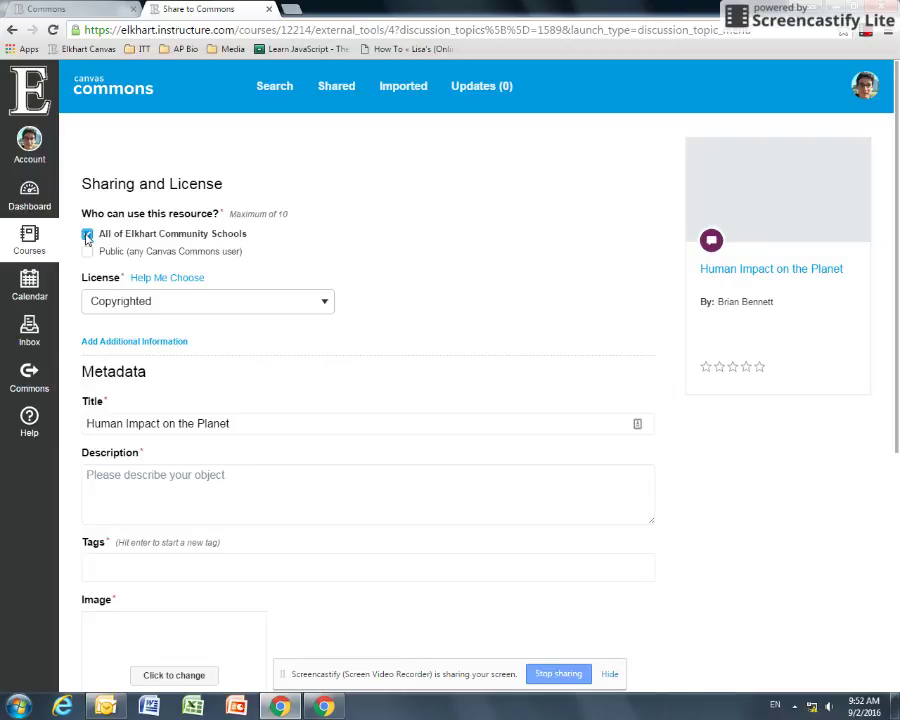
click(87, 235)
click(87, 251)
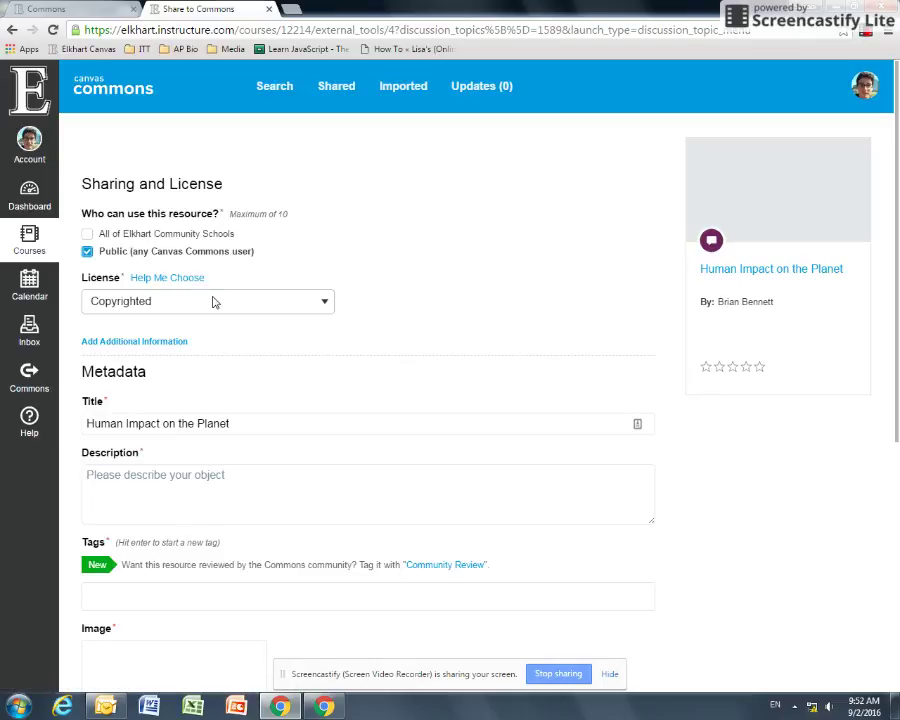
click(213, 302)
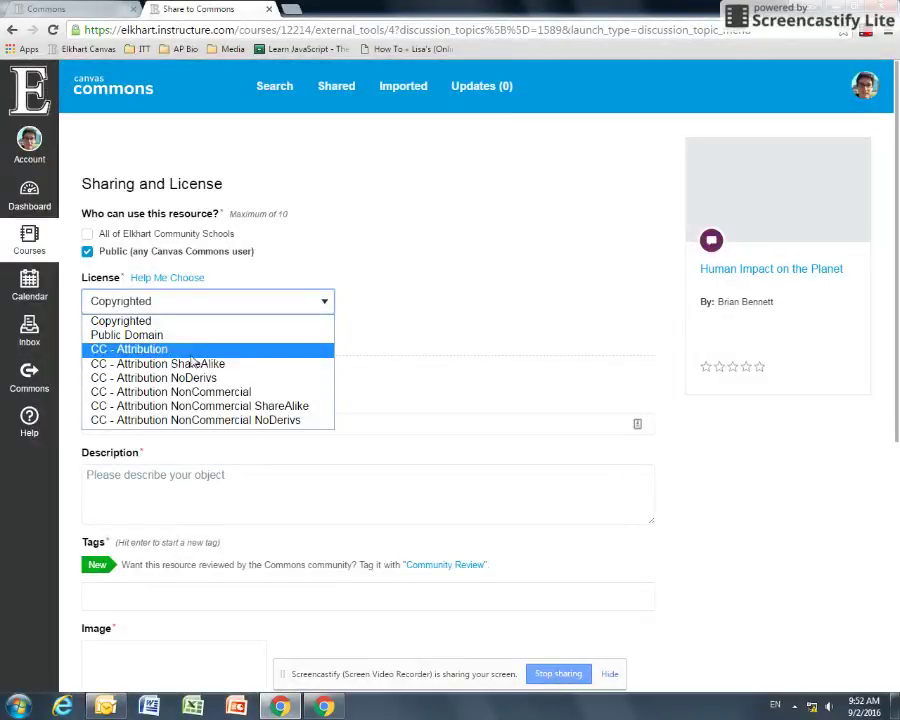
click(207, 293)
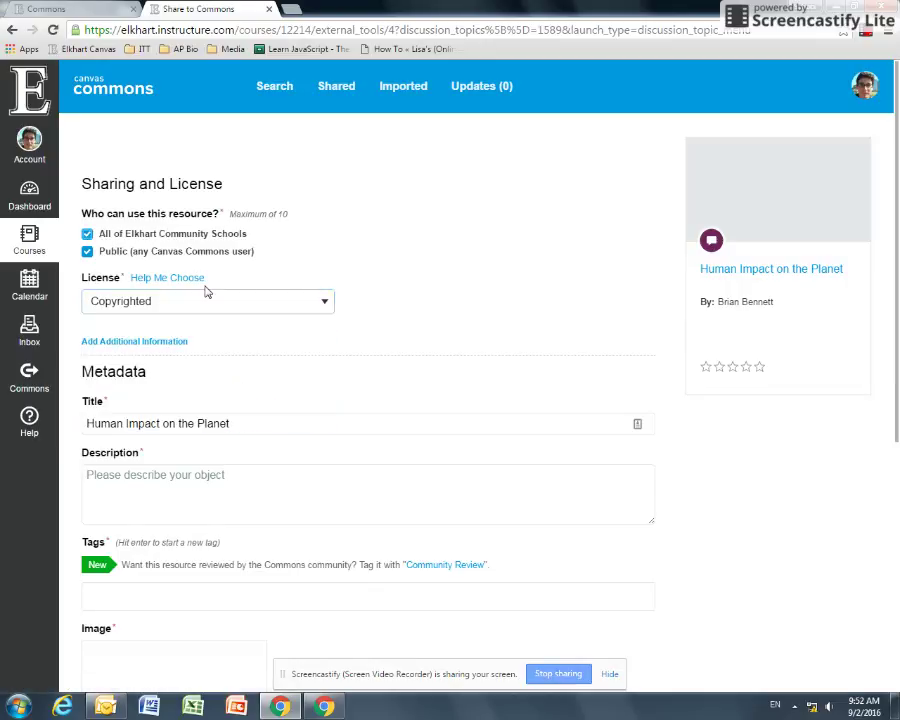
click(87, 234)
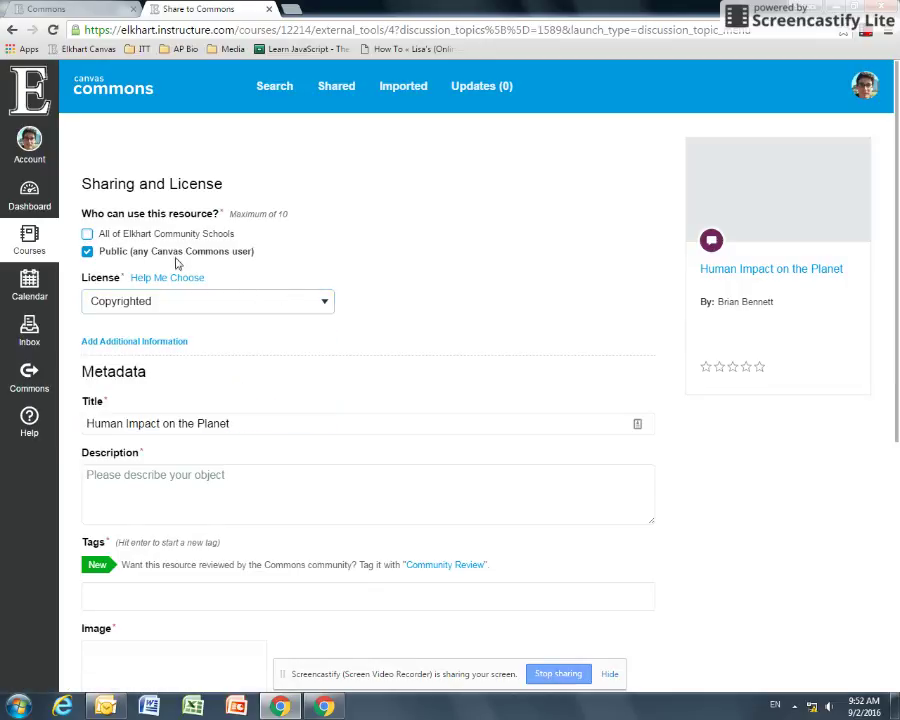
Look over the title, description, tags and image fields in the discussion's sharing metadata
scroll(136, 324, down, 1)
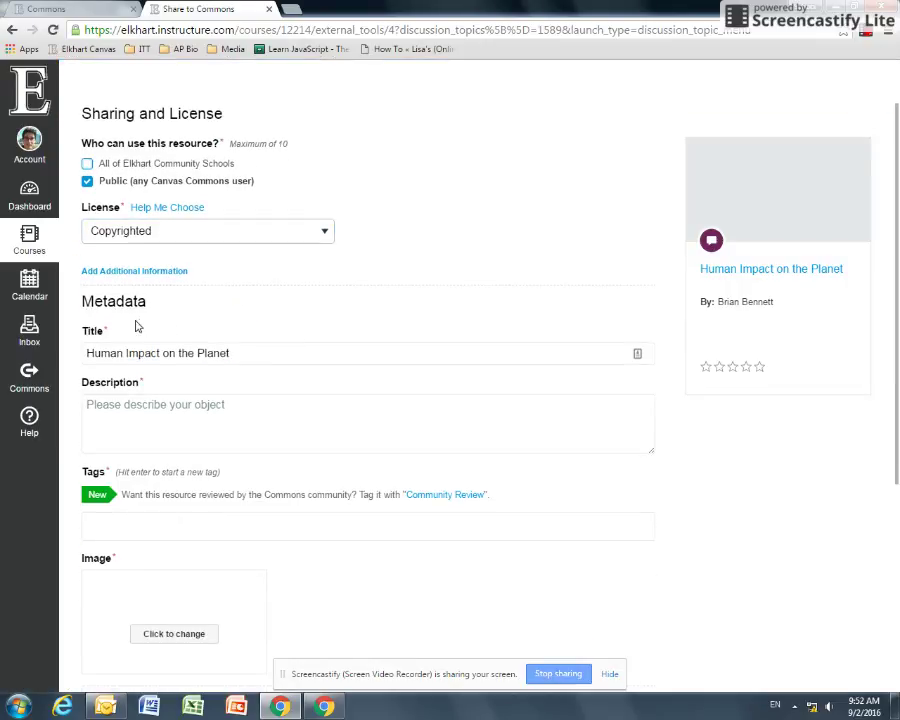
scroll(250, 323, down, 1)
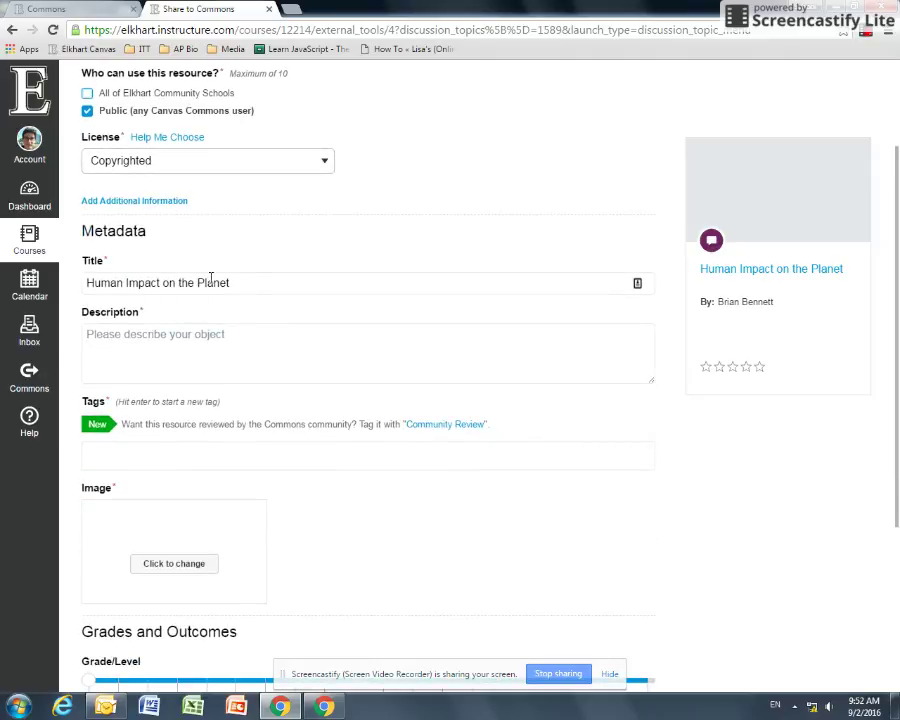
click(251, 285)
click(275, 337)
scroll(278, 342, down, 1)
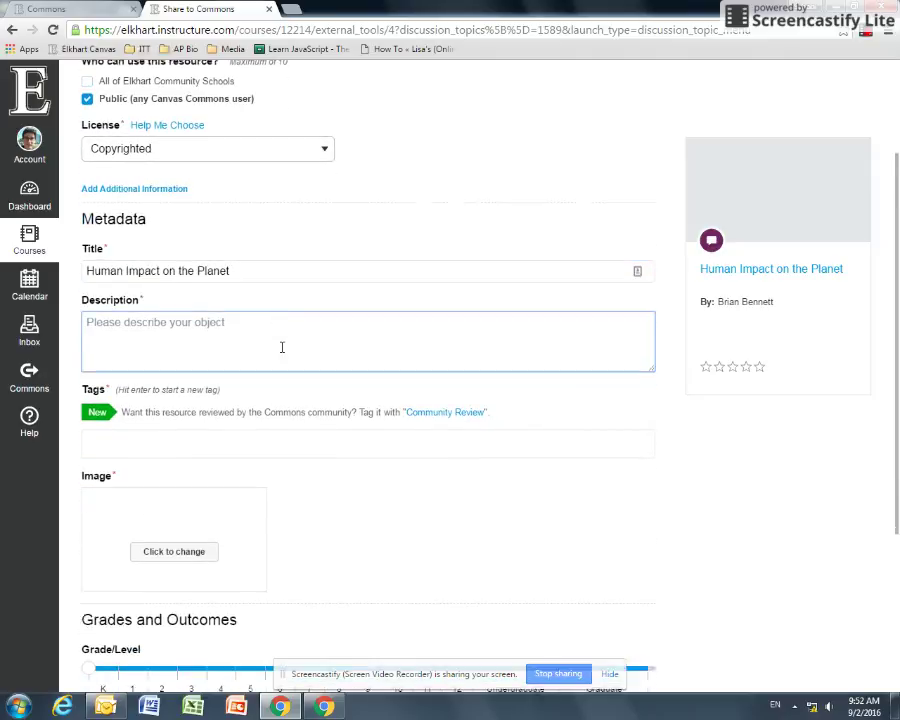
click(225, 317)
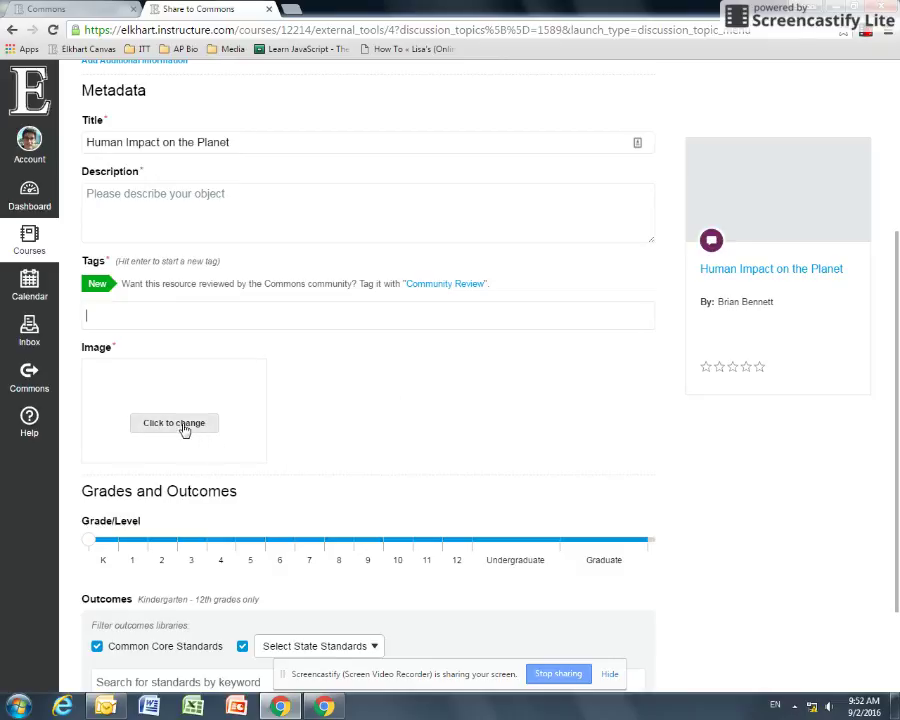
Set the shared discussion's grade level to 11 and choose Indiana as the state standards for its outcomes
scroll(396, 404, down, 1)
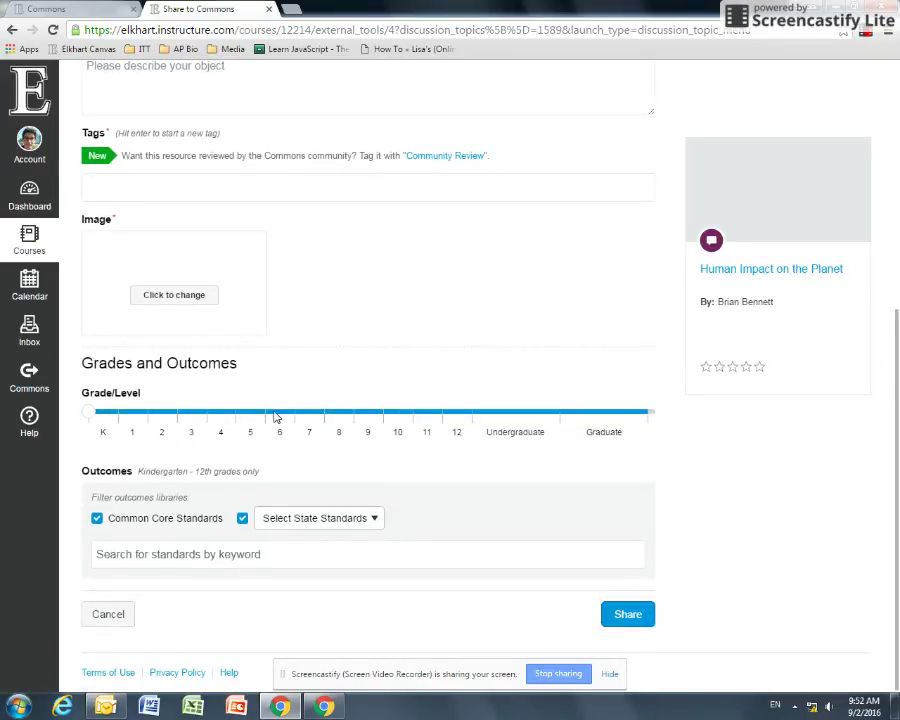
drag(96, 417, 398, 416)
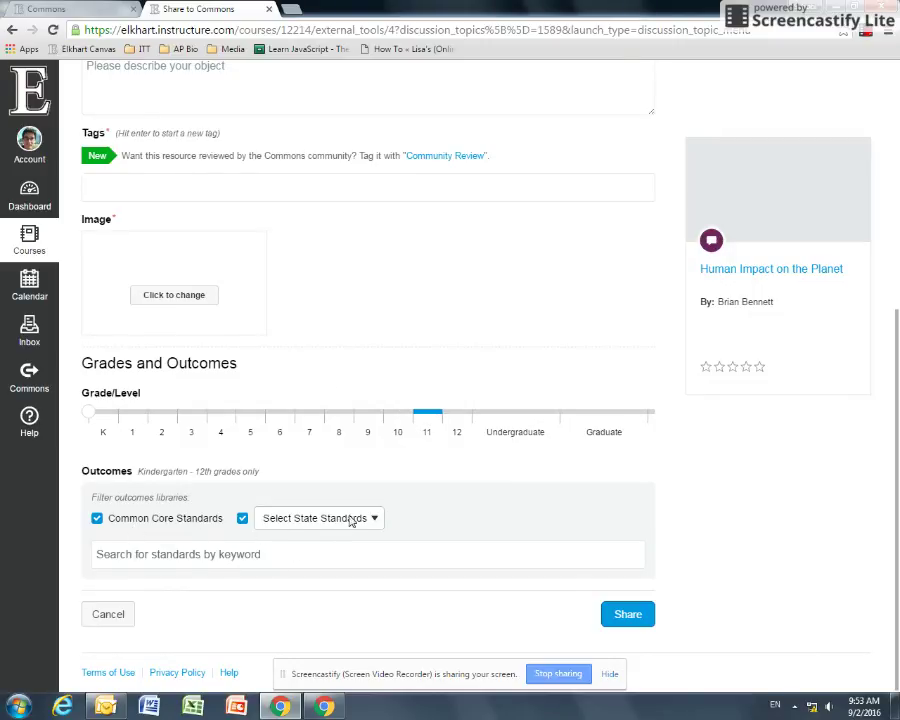
click(316, 520)
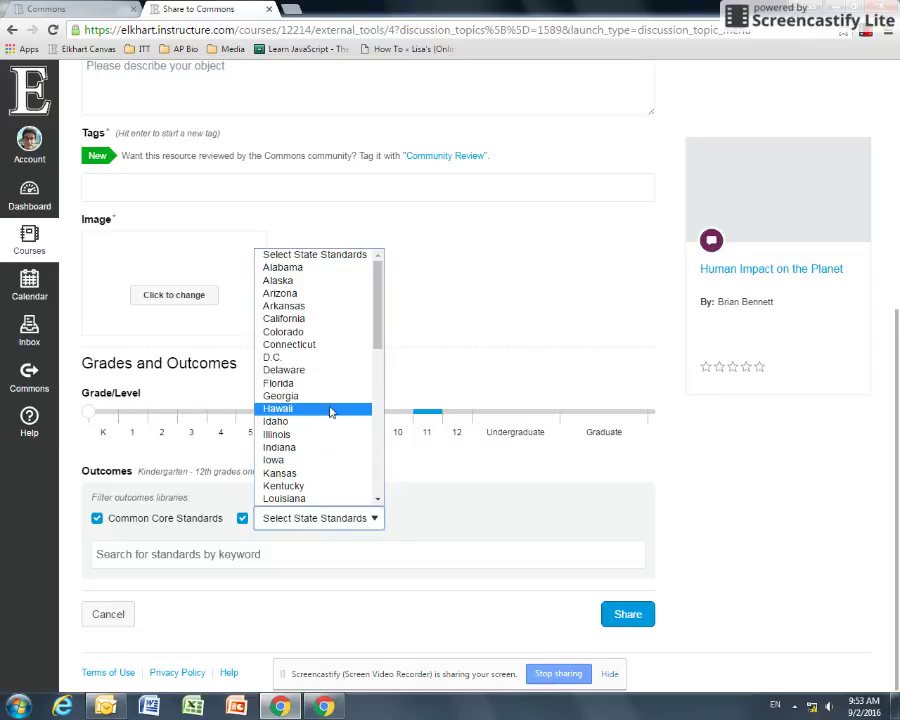
click(311, 449)
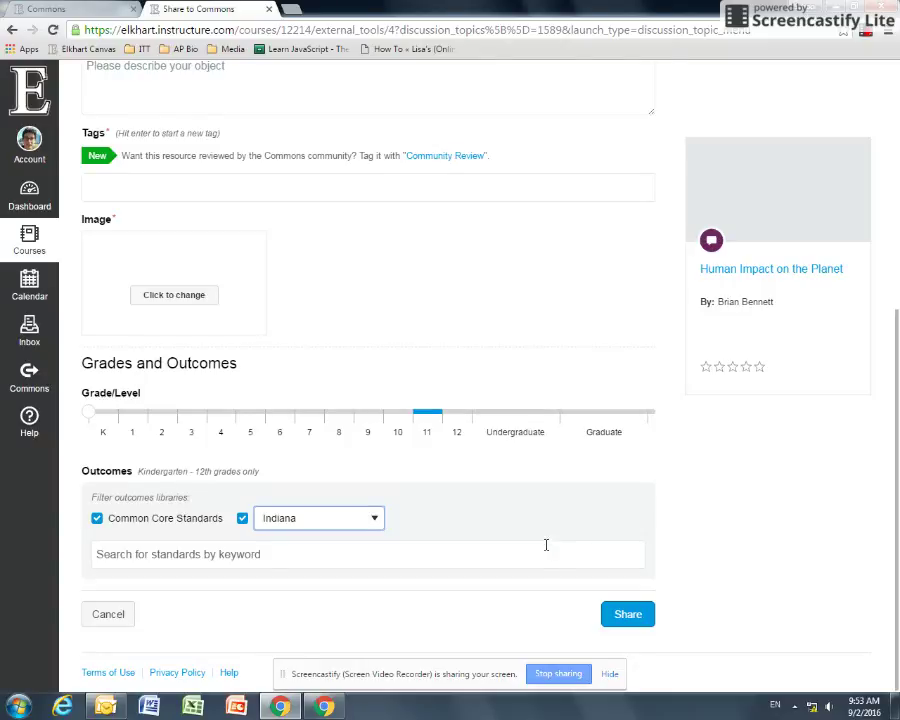
scroll(542, 540, up, 4)
scroll(538, 545, up, 1)
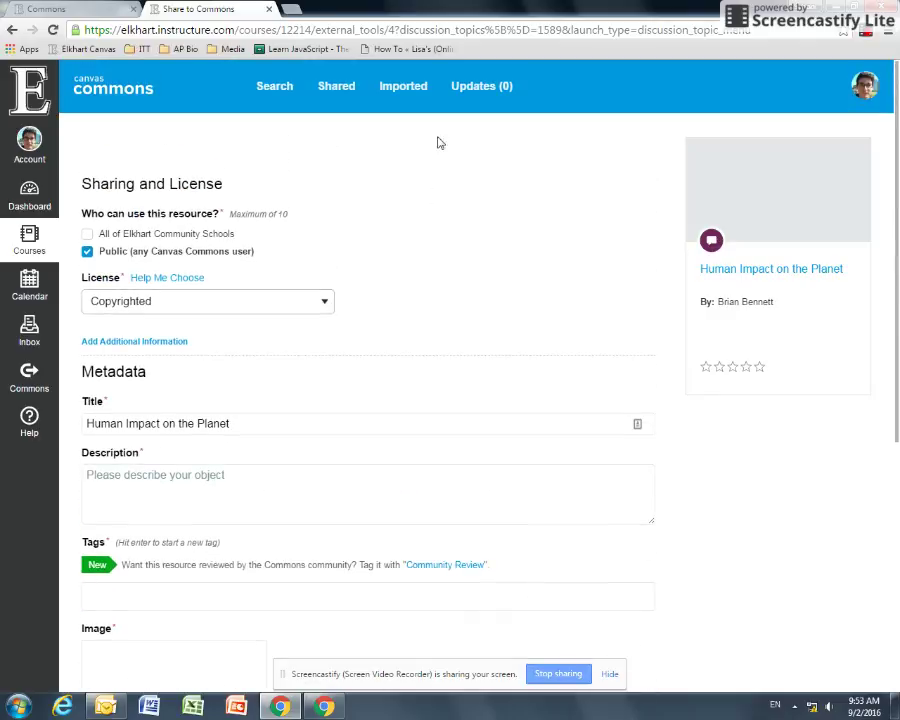